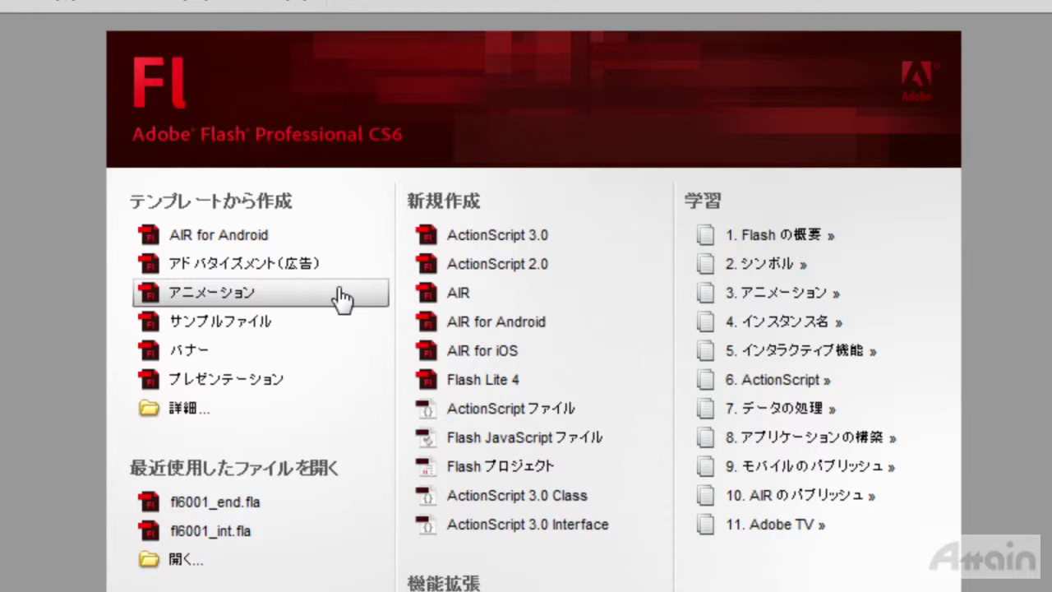
Create a new document from the フリック操作 template in the AIR for Android category
left_click(294, 236)
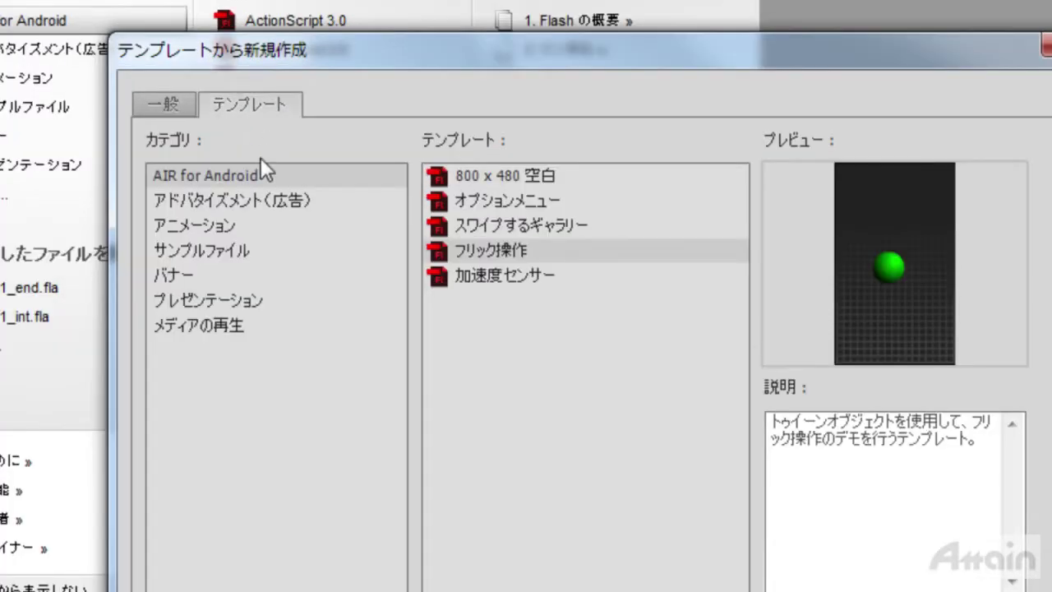
left_click(218, 143)
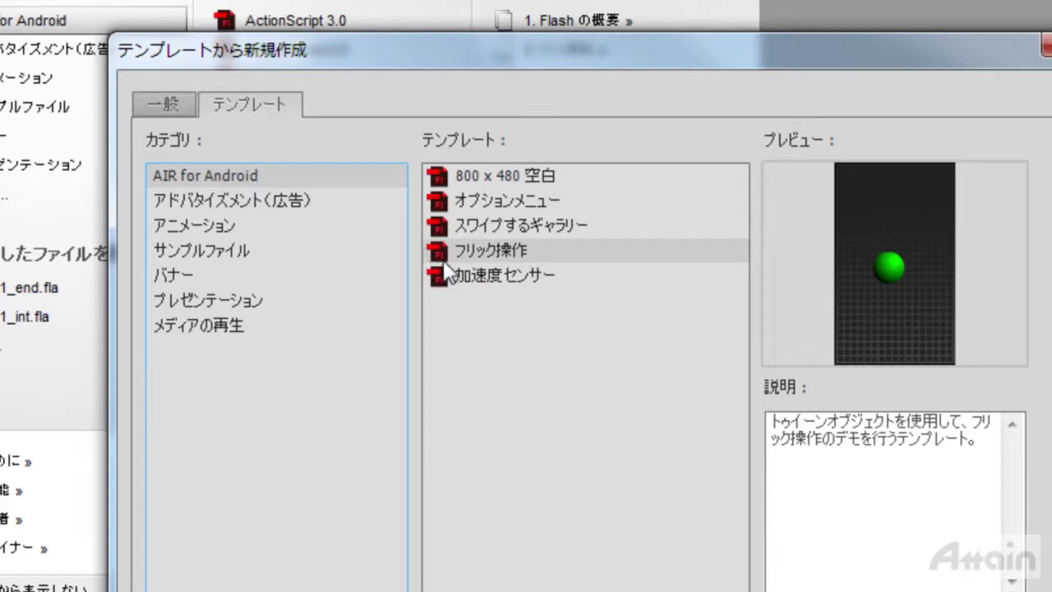
left_click(516, 253)
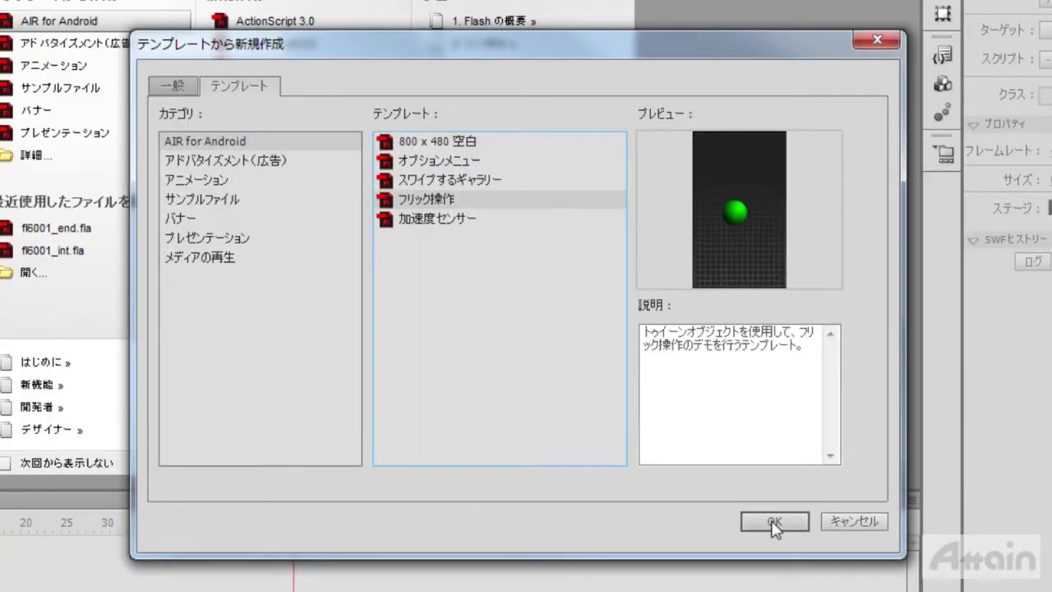
left_click(774, 522)
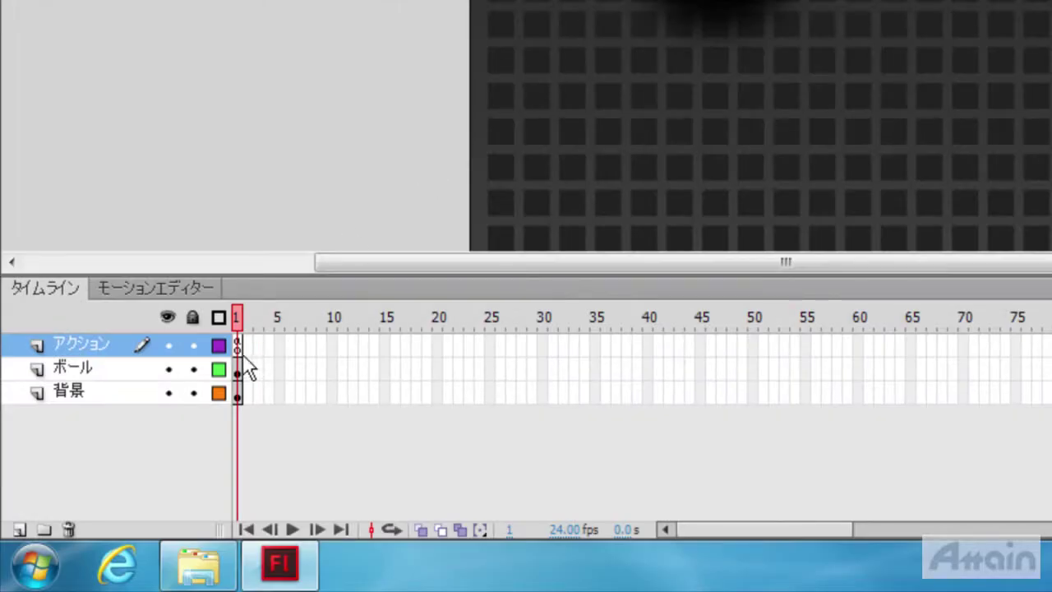
Review the ActionScript on frame 1 of the アクション layer, and close the script view
left_click(239, 344)
key("F9")
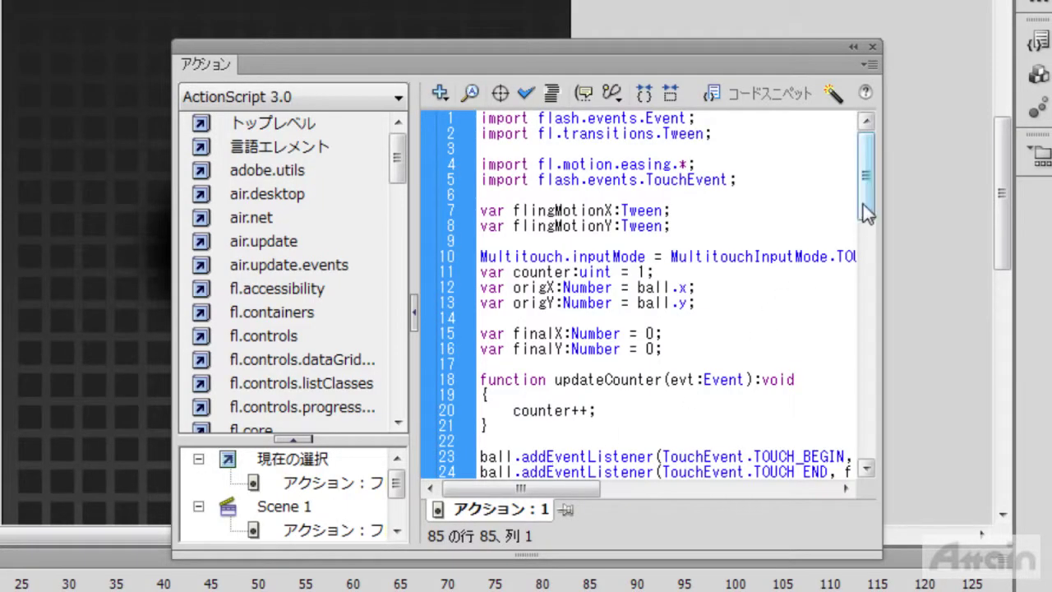
left_click_drag(866, 212, 867, 120)
left_click(872, 47)
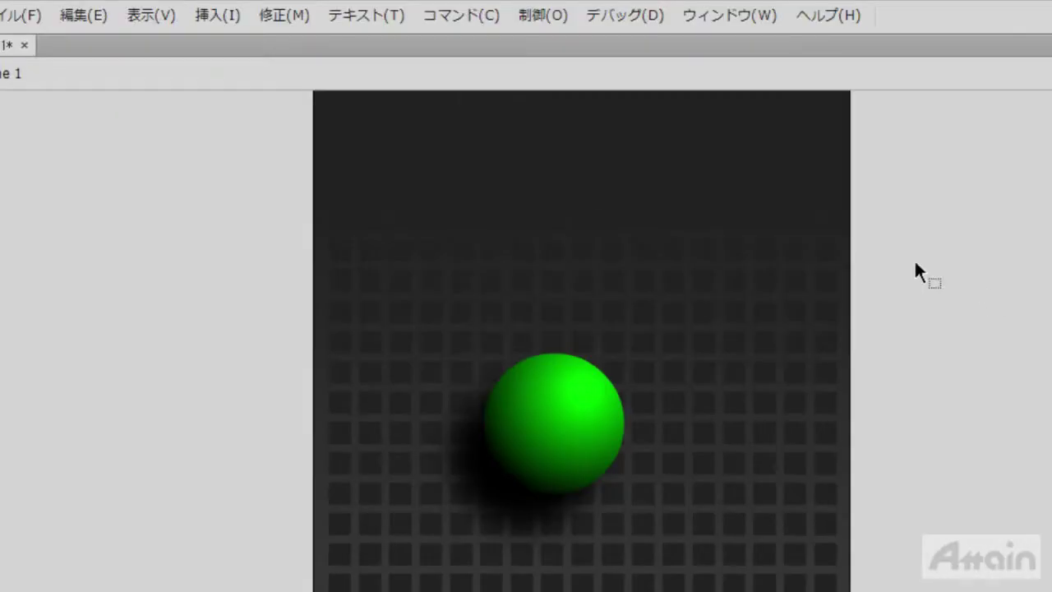
Debug the movie with AIR Debug Launcher (モバイル)
left_click(624, 16)
mouse_move(608, 48)
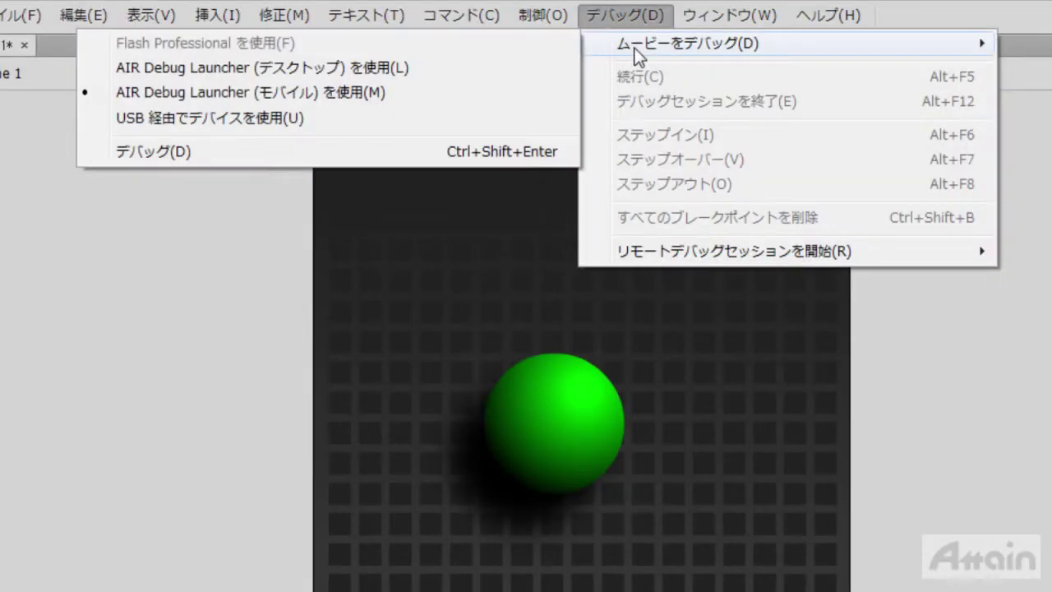
left_click(428, 100)
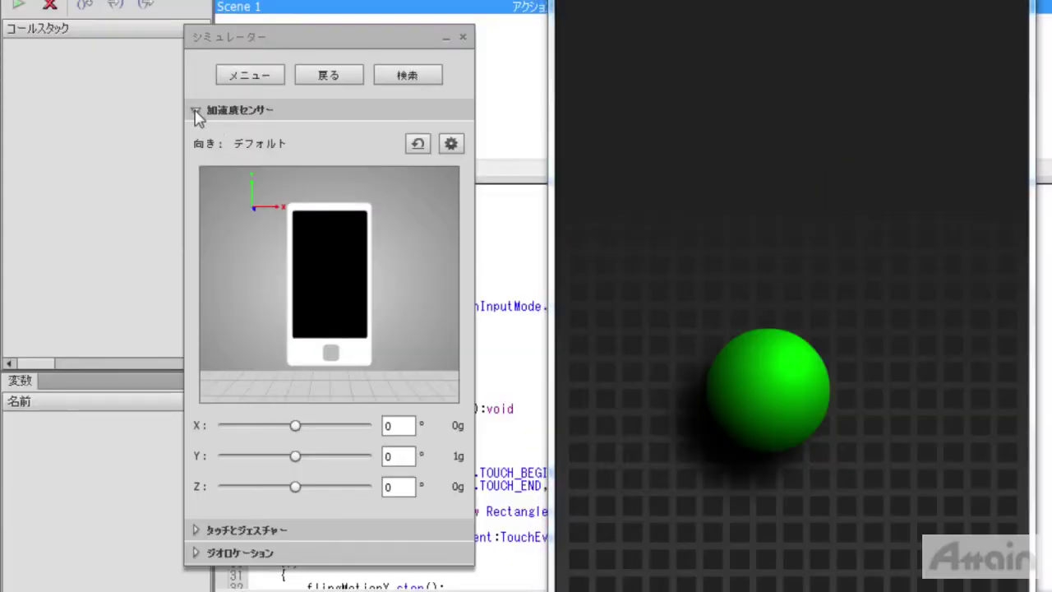
Test flicking the green ball with the simulator's touch and gesture settings expanded, and end the debug session
left_click(198, 531)
left_click(201, 165)
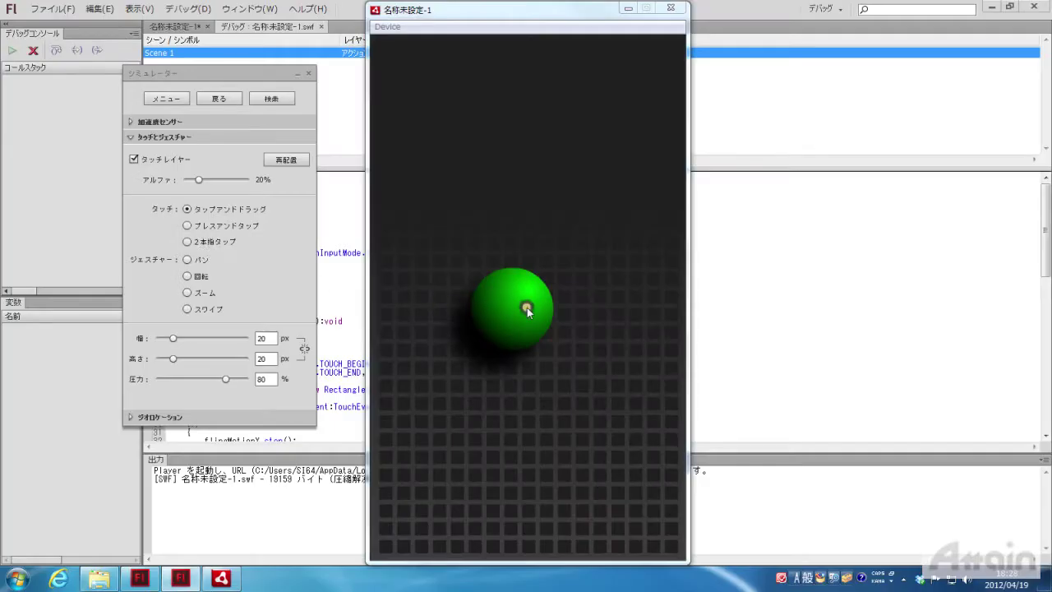
mouse_move(531, 301)
left_mouse_down()
mouse_move(476, 313)
mouse_move(618, 313)
mouse_move(528, 329)
mouse_move(531, 400)
mouse_move(536, 353)
left_mouse_up()
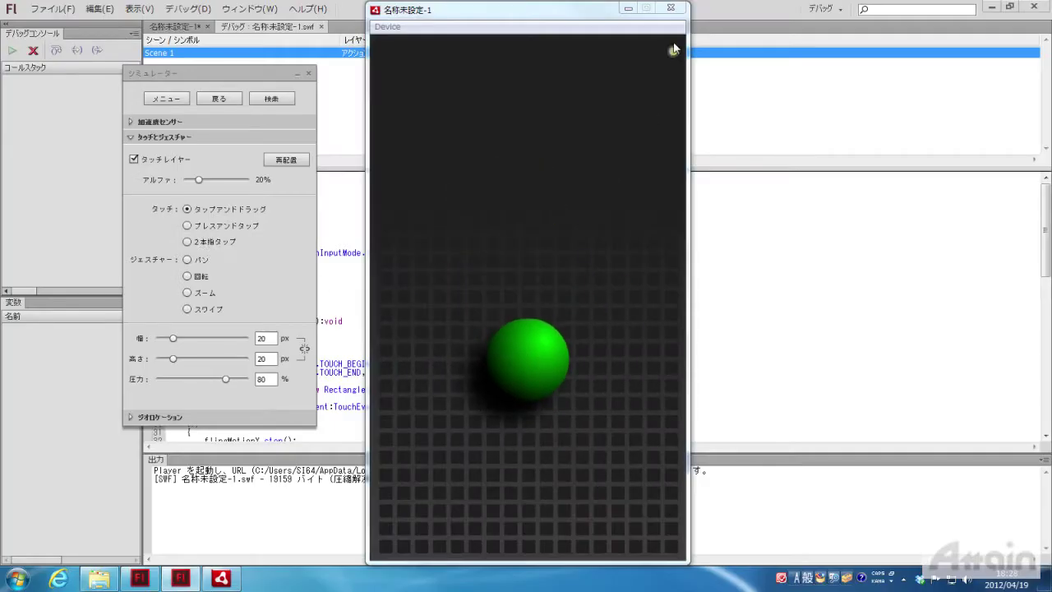
left_click(672, 11)
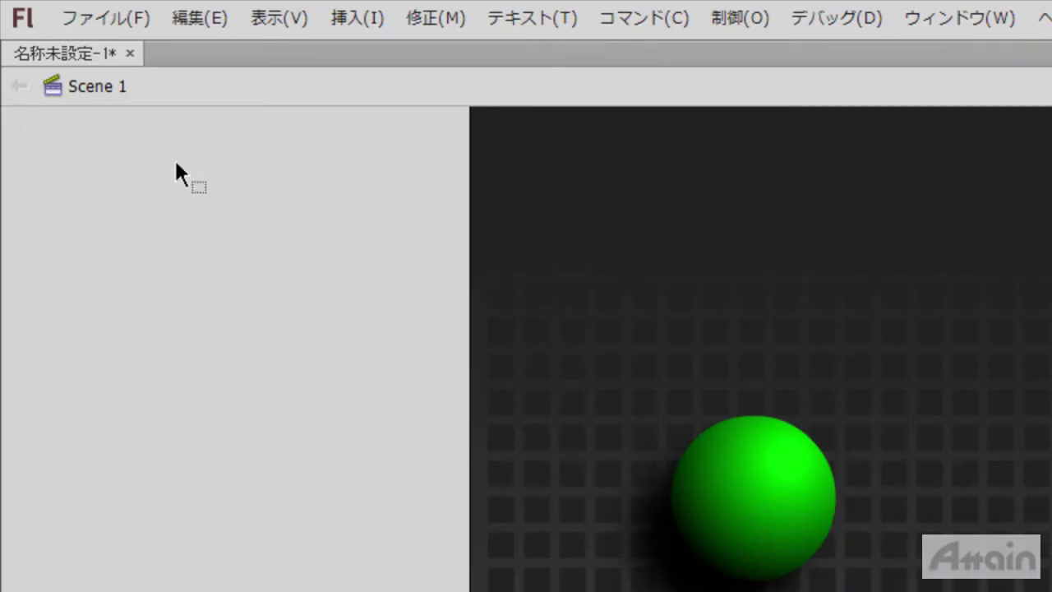
Browse the advertising, animation, sample file, banner, presentation and AIR for Android template categories, and cancel without creating a document
left_click(97, 25)
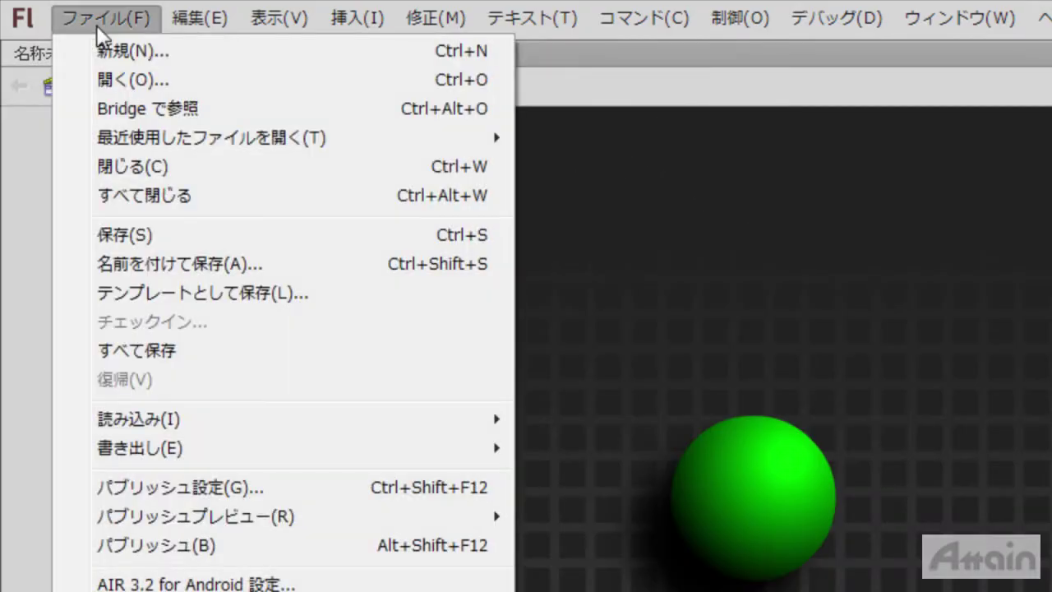
left_click(209, 47)
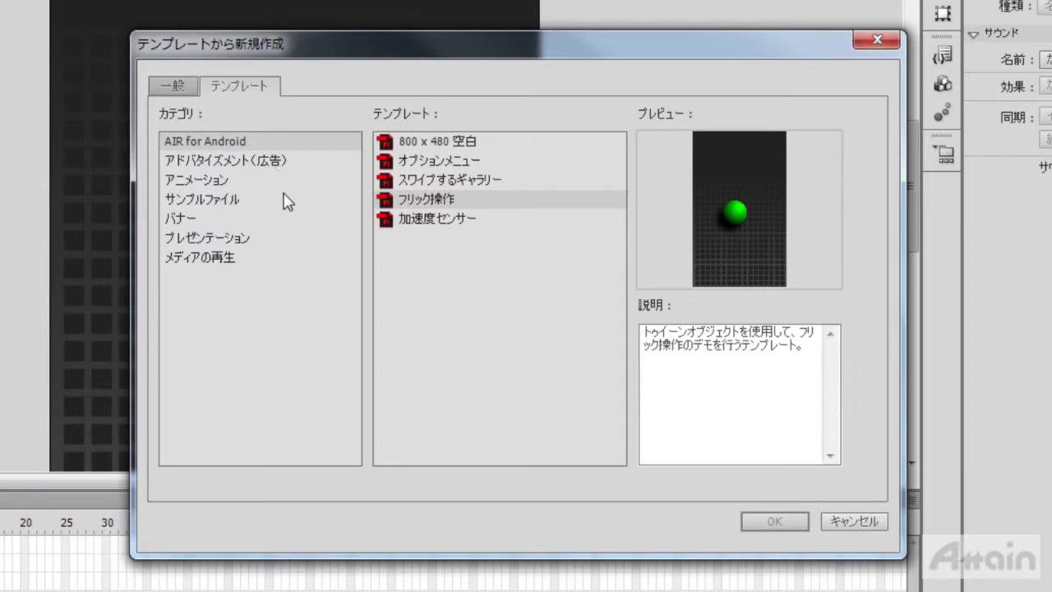
left_click(274, 170)
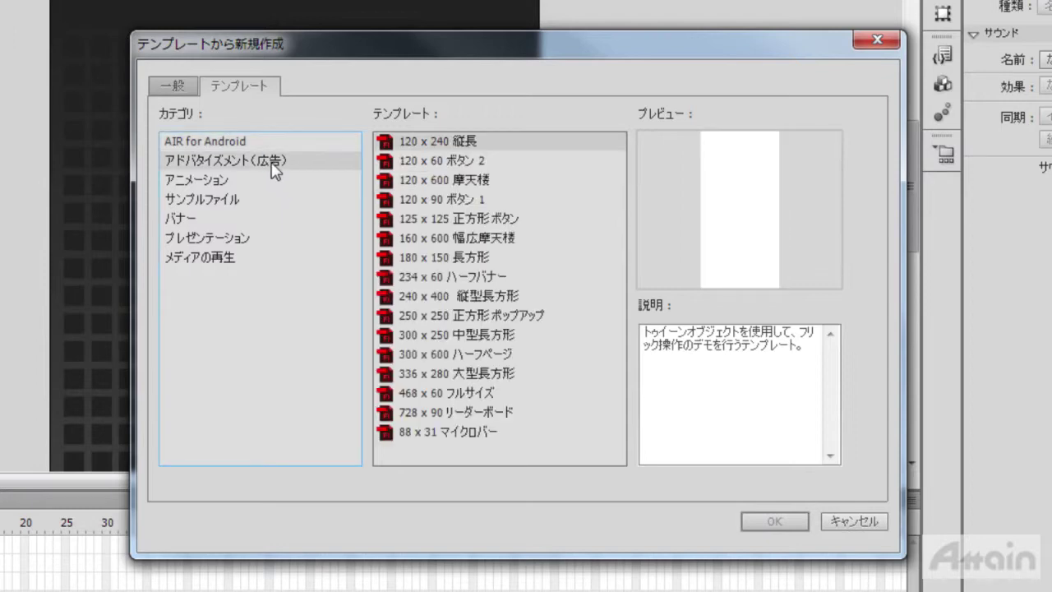
left_click(272, 181)
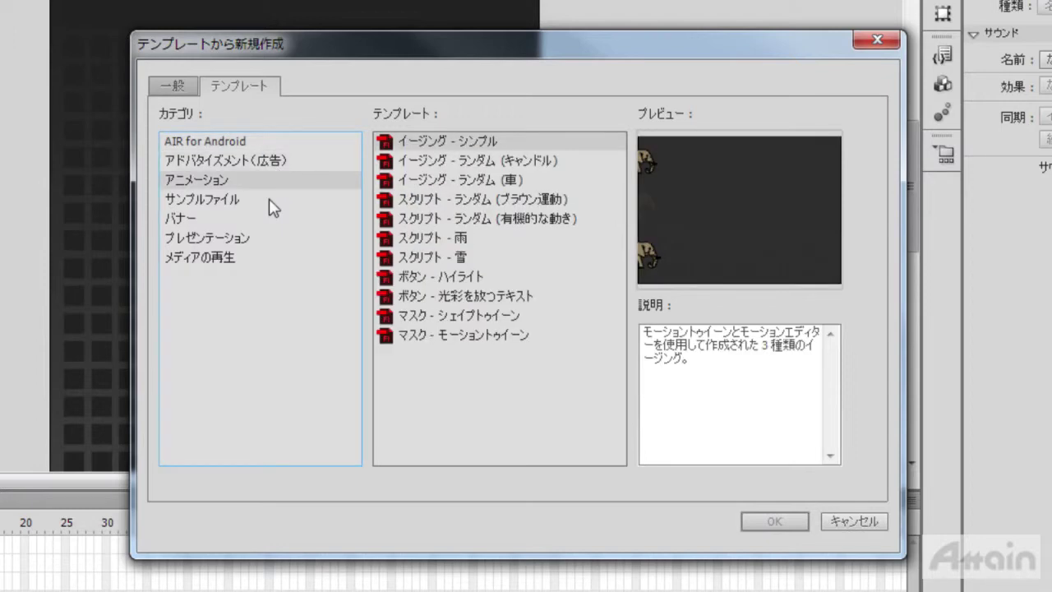
left_click(269, 199)
left_click(265, 221)
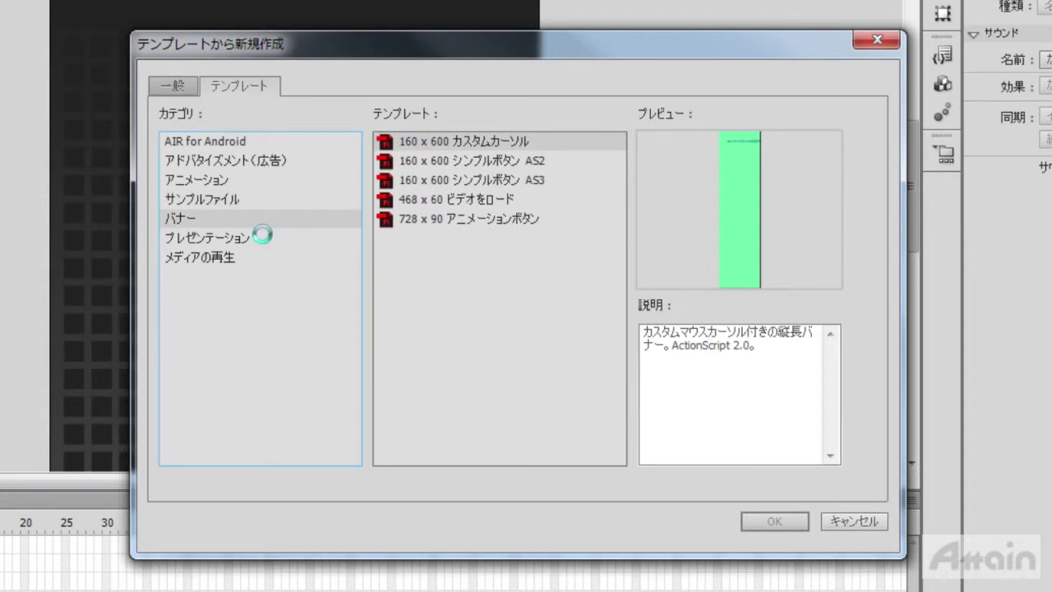
left_click(261, 236)
left_click(264, 142)
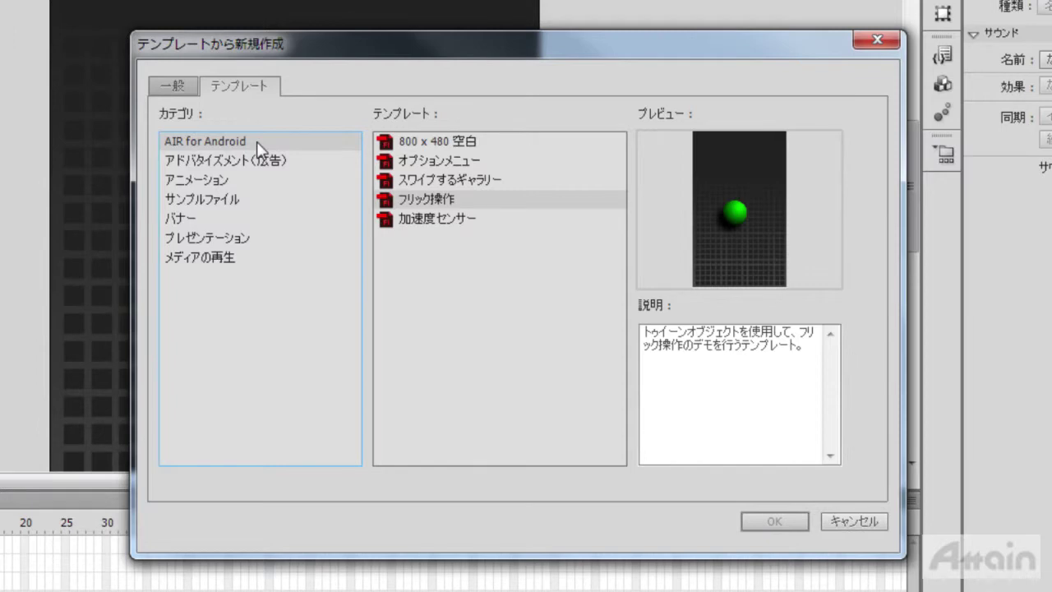
left_click(830, 523)
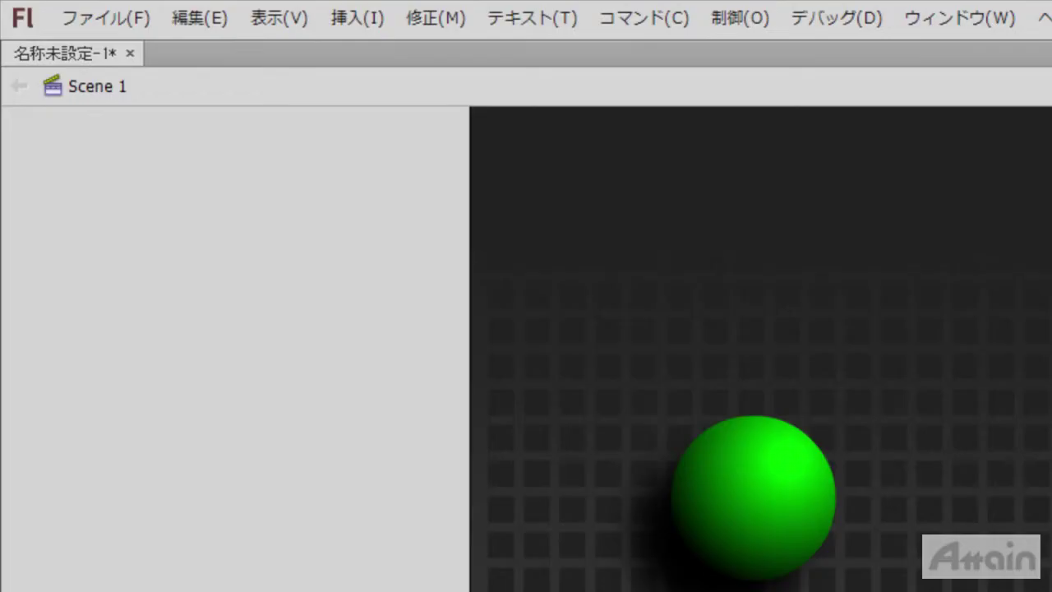
Close the flick document without saving, and view the recent file fl6001_end.fla before closing it
left_click(135, 56)
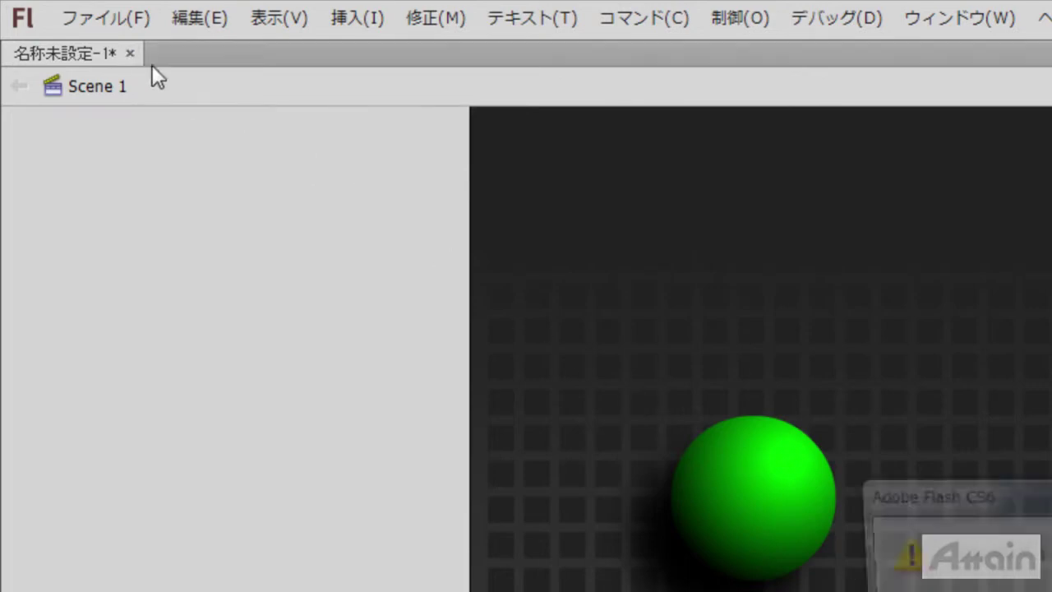
left_click(551, 306)
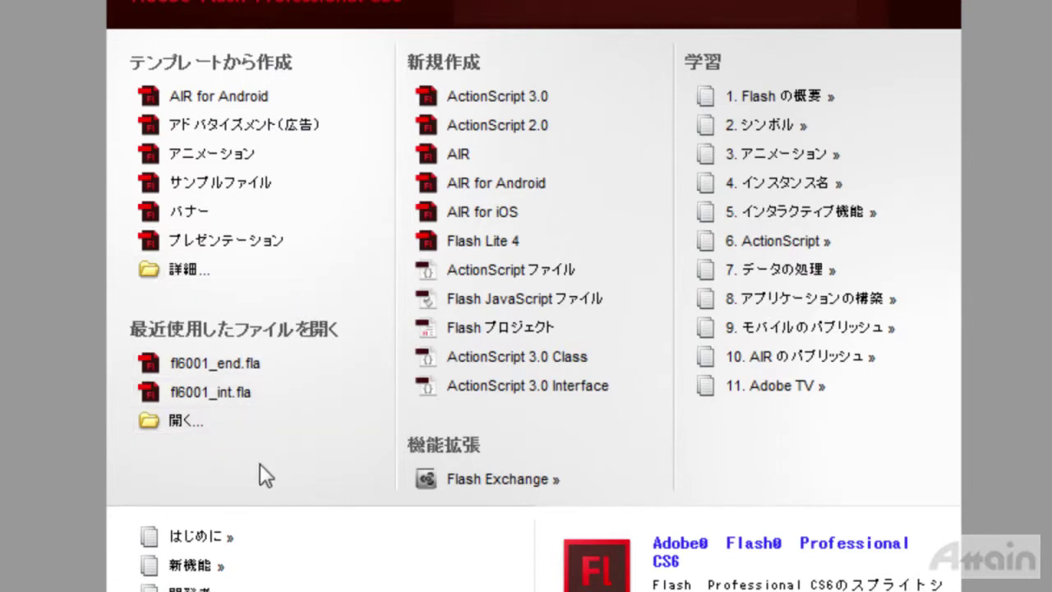
left_click(247, 374)
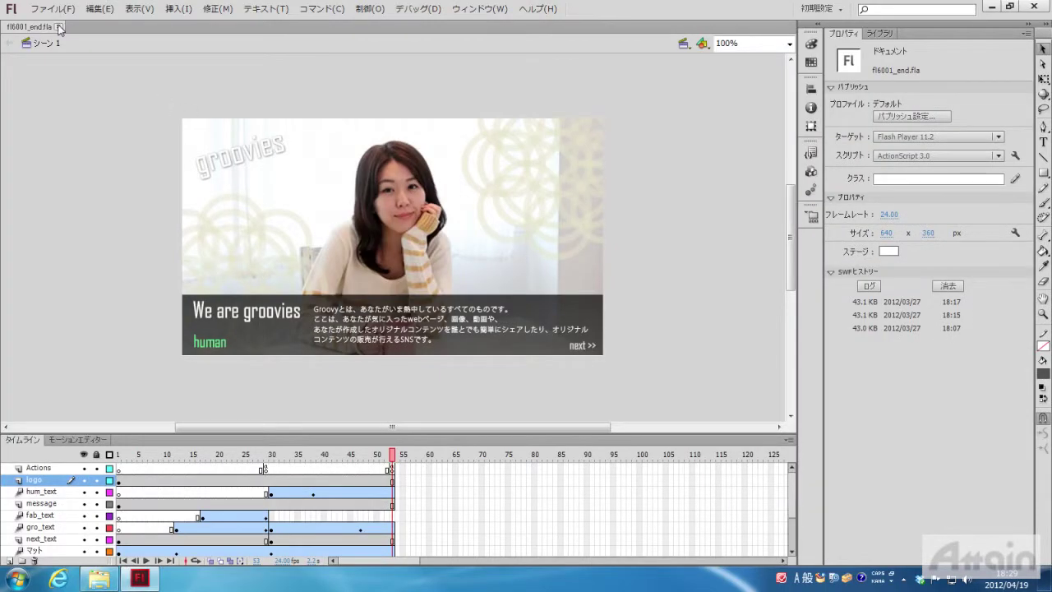
left_click(59, 27)
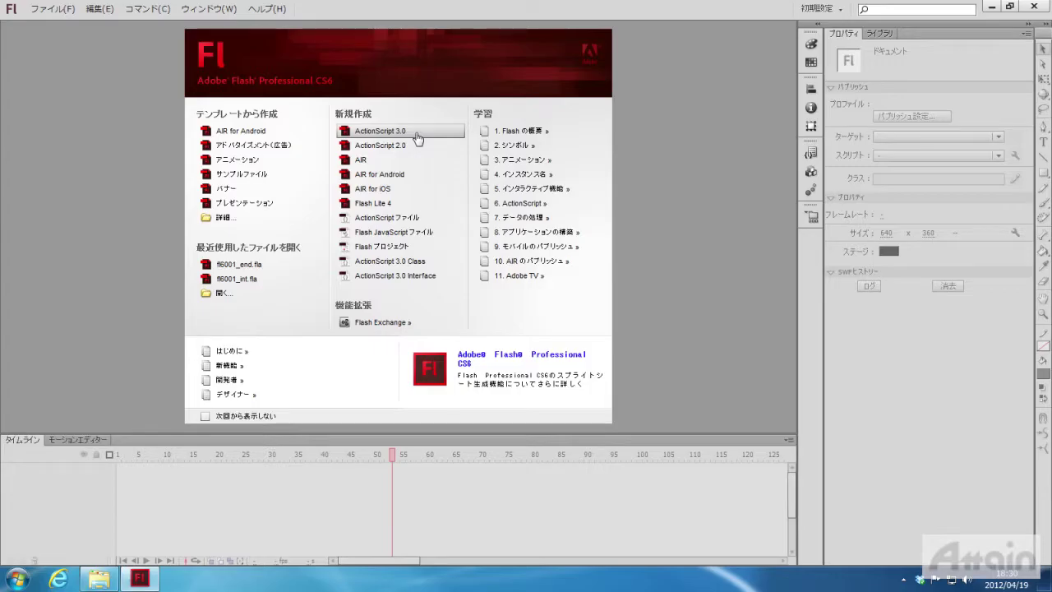
Create a blank ActionScript 3.0 document to inspect the script categories available on frame 1, and close it
left_click(417, 133)
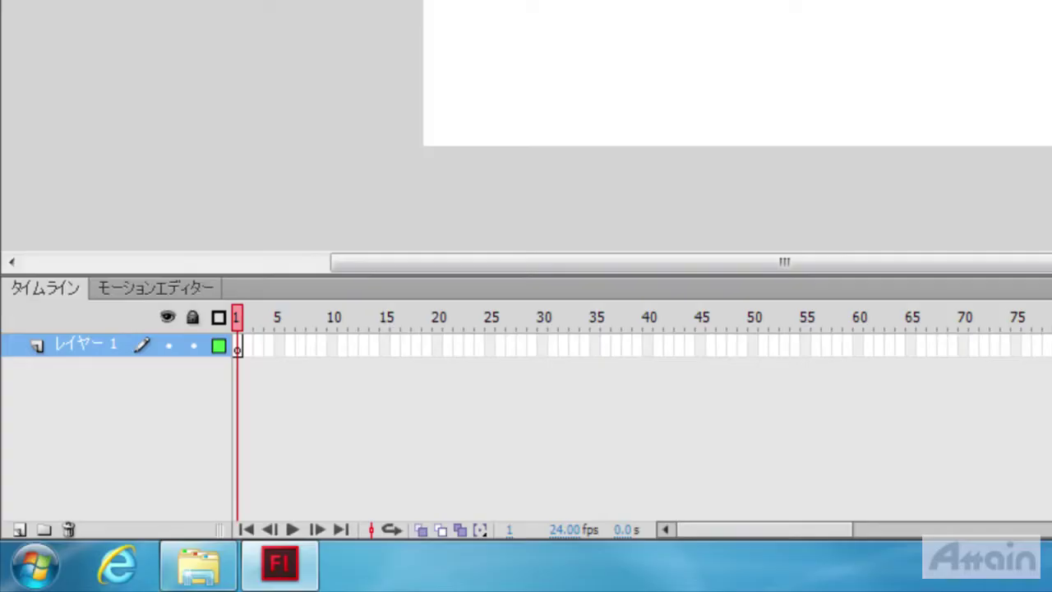
left_click(238, 347)
key("F9")
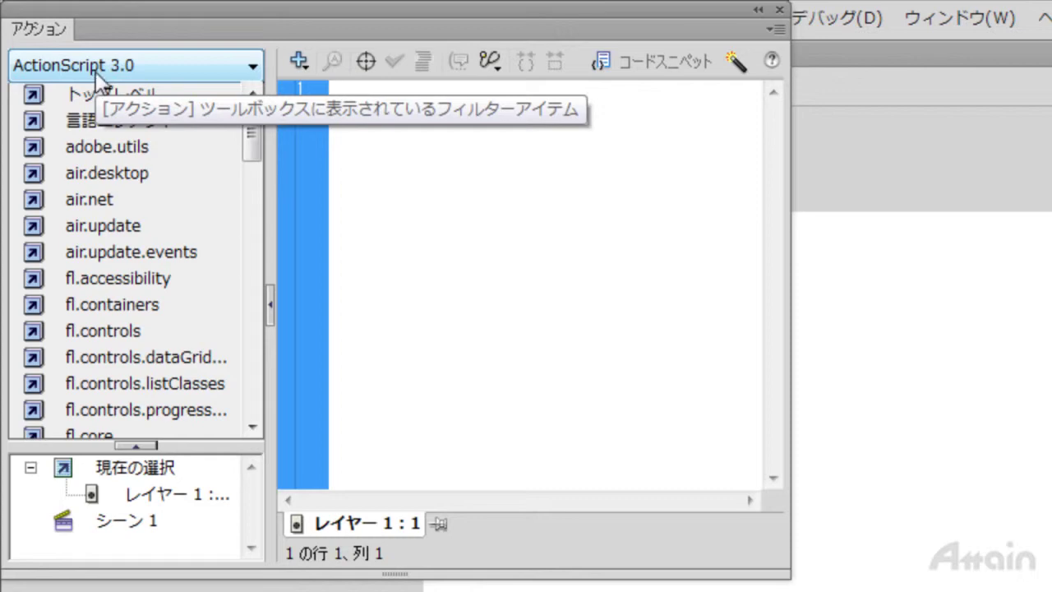
left_click(779, 9)
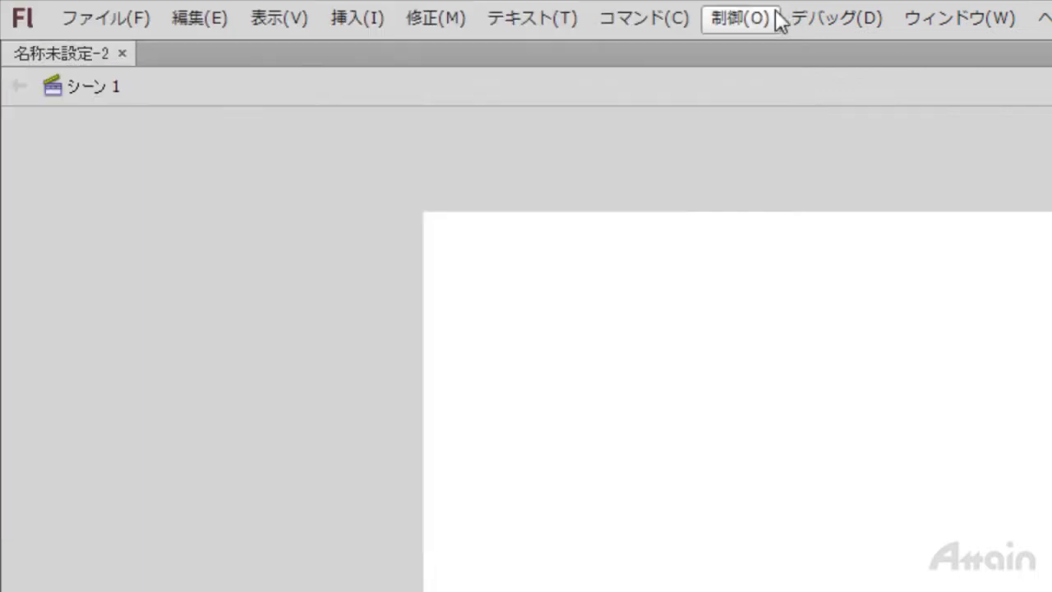
left_click(122, 53)
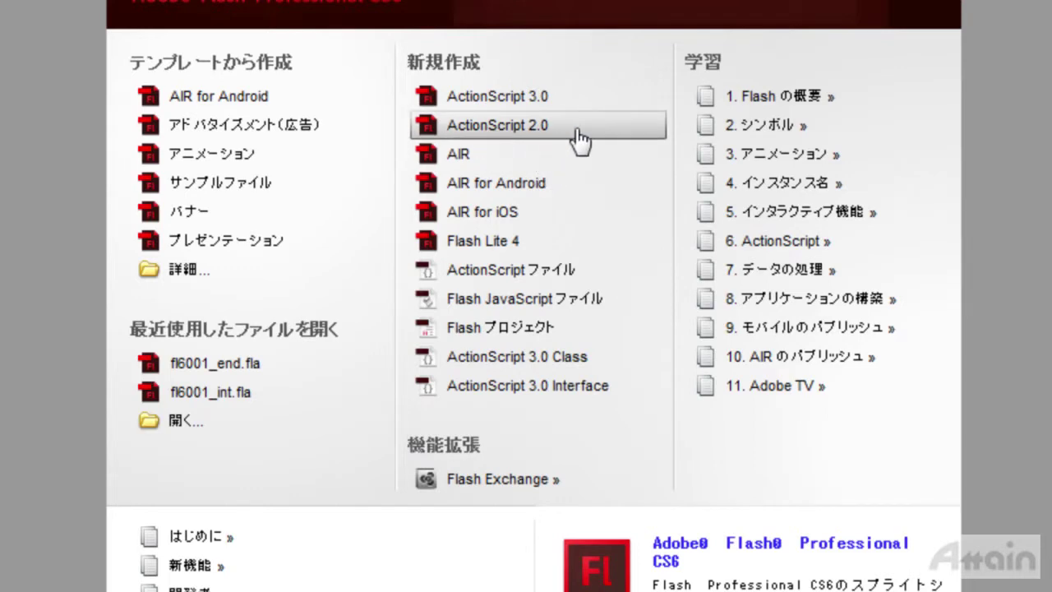
Create a blank ActionScript 2.0 document to inspect its available script categories, and close it
left_click(579, 136)
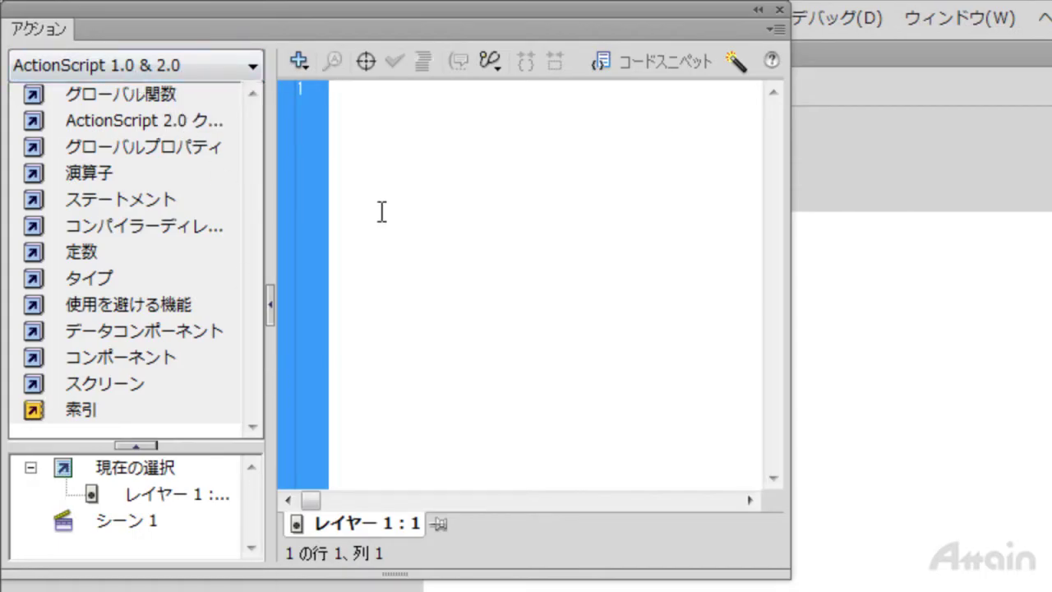
left_click(779, 9)
left_click(122, 54)
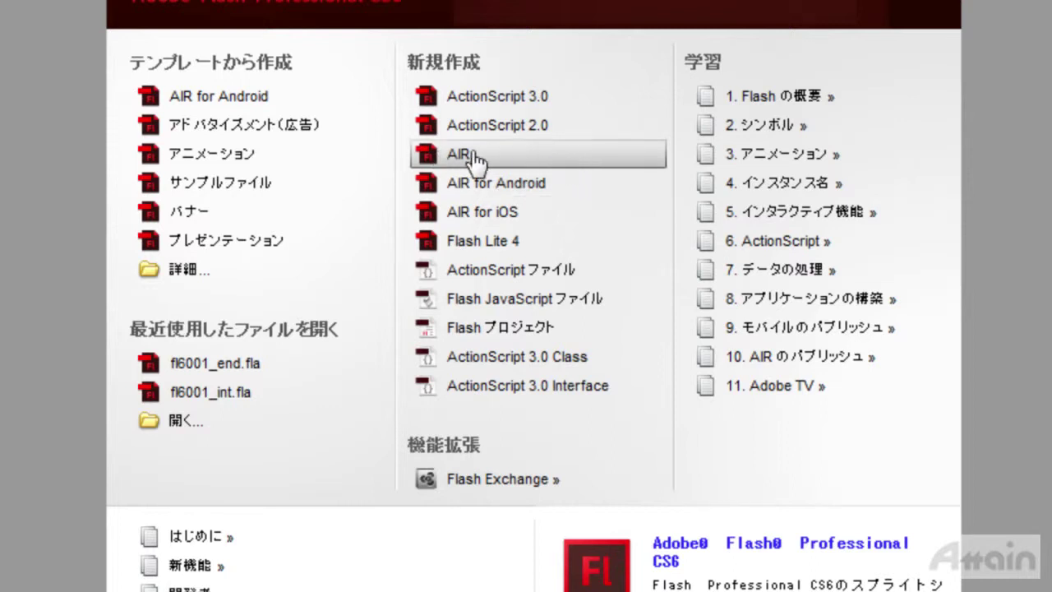
Create blank AIR, AIR for Android and AIR for iOS documents one at a time to compare their stages and targets, closing each
left_click(541, 160)
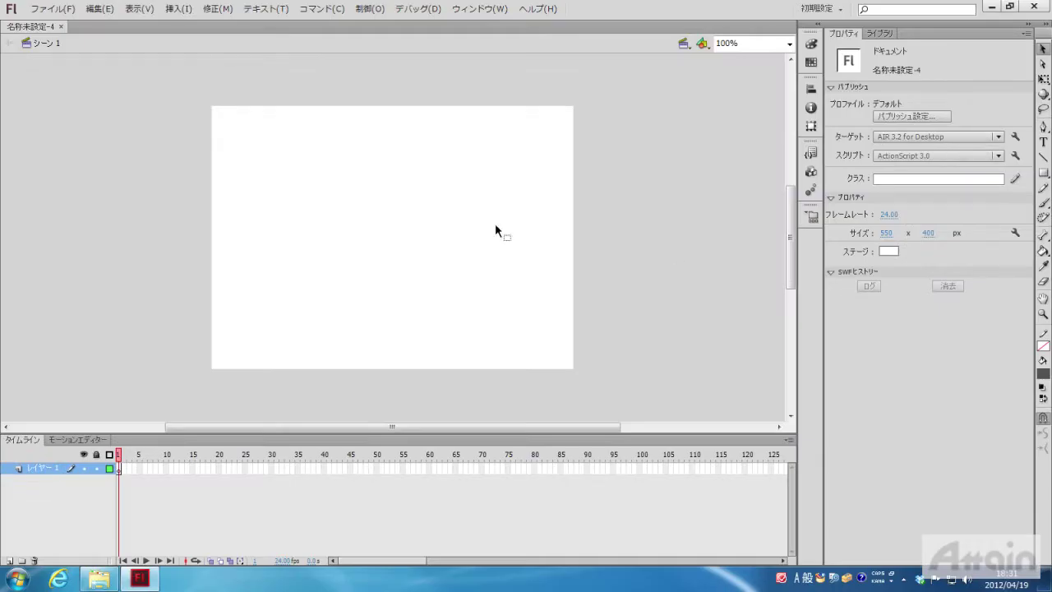
left_click(61, 27)
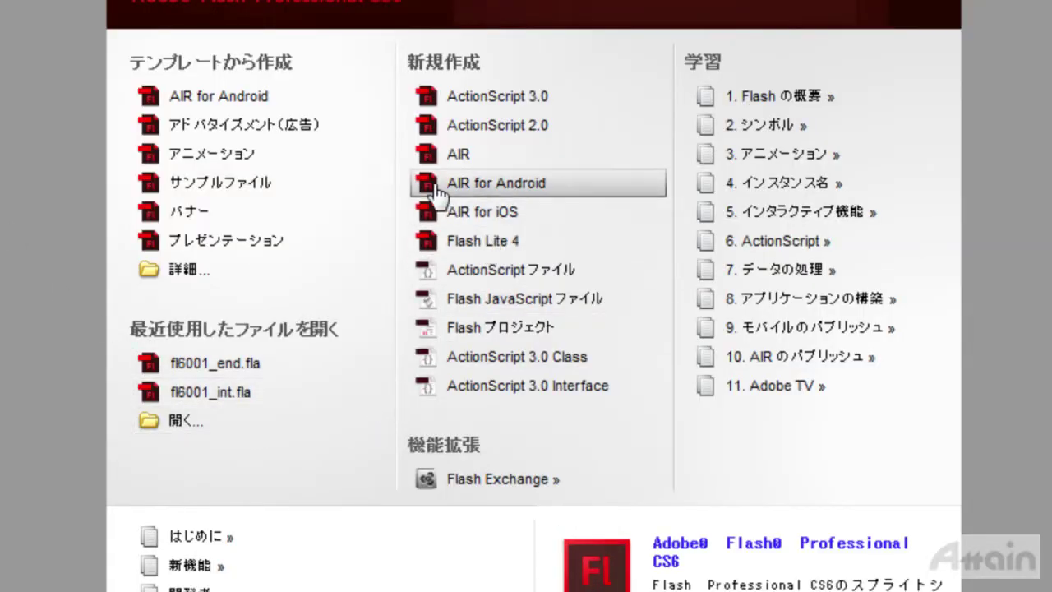
left_click(592, 189)
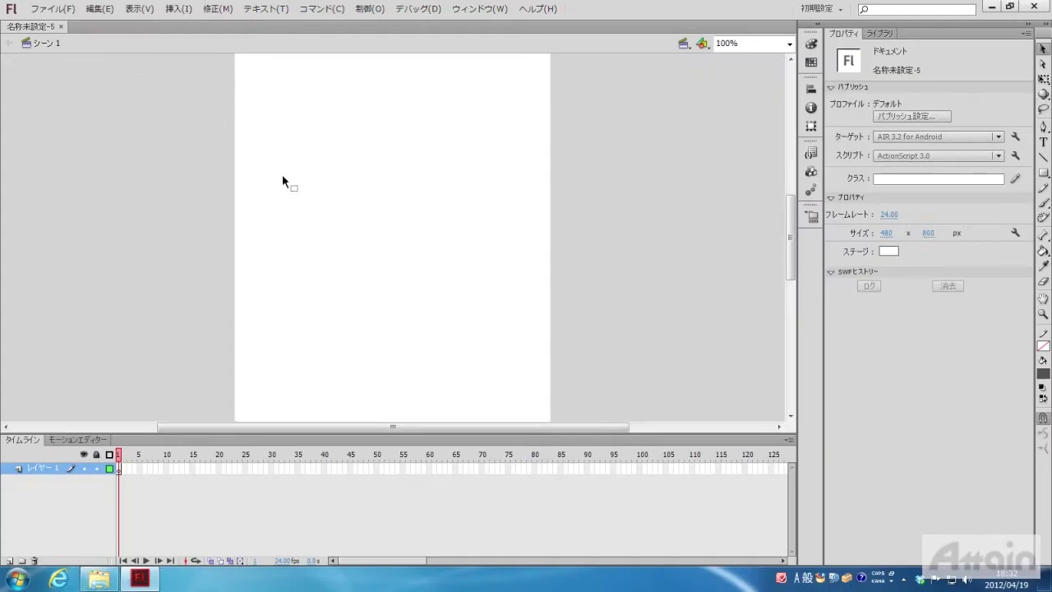
left_click(60, 26)
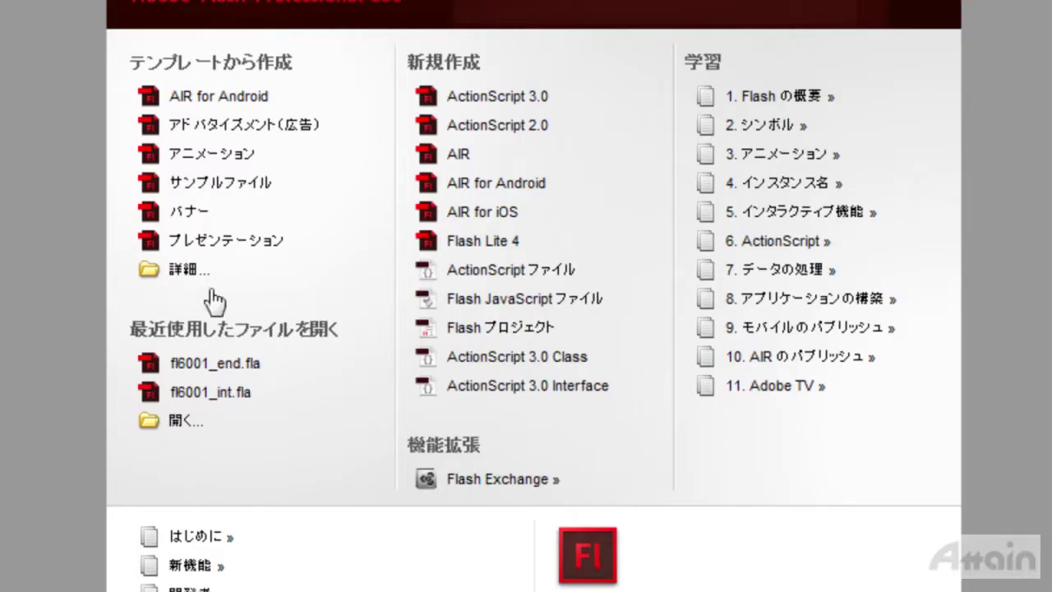
left_click(567, 214)
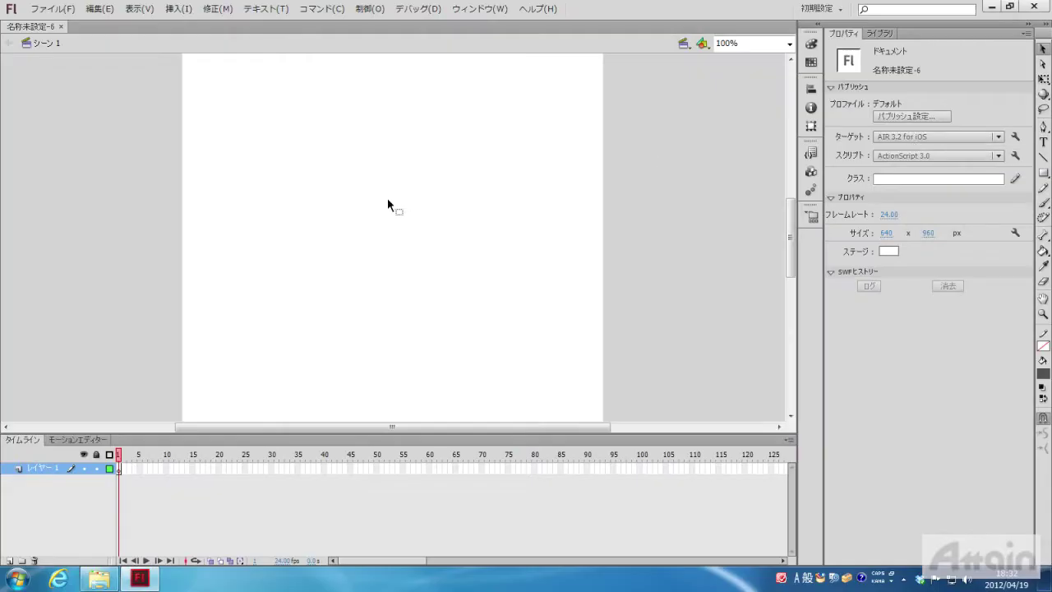
left_click(60, 26)
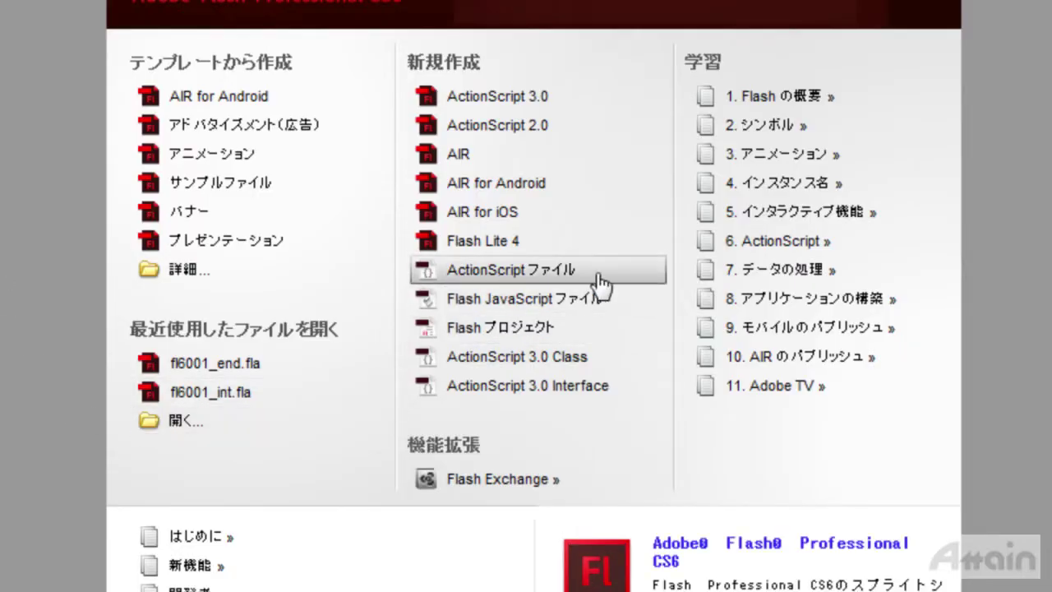
Create a new blank ActionScript file
left_click(597, 277)
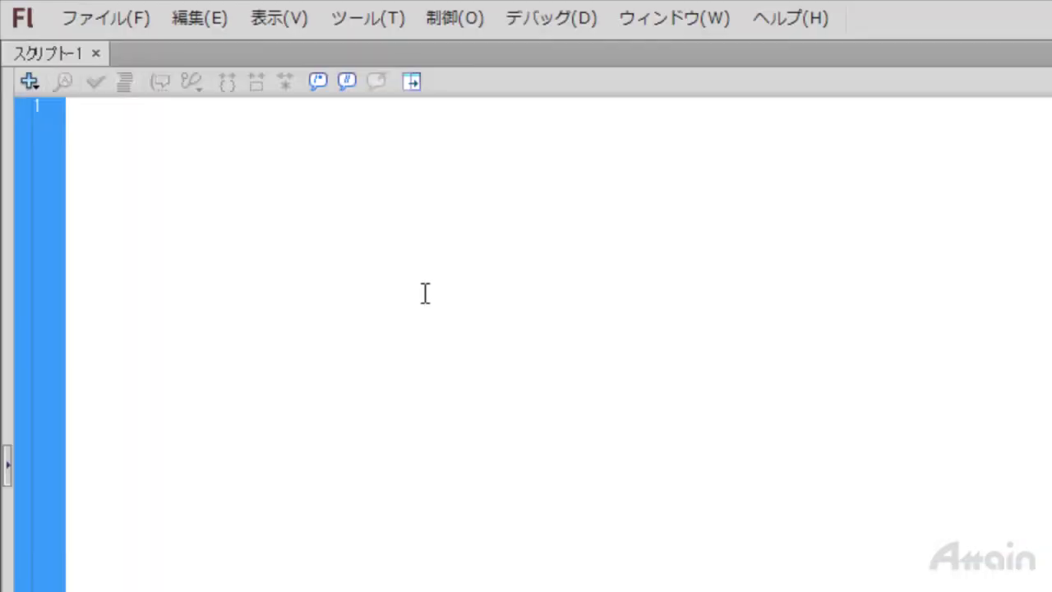
Close the blank ActionScript file, then create a blank Flash JavaScript file to view its script editor and close it
left_click(96, 54)
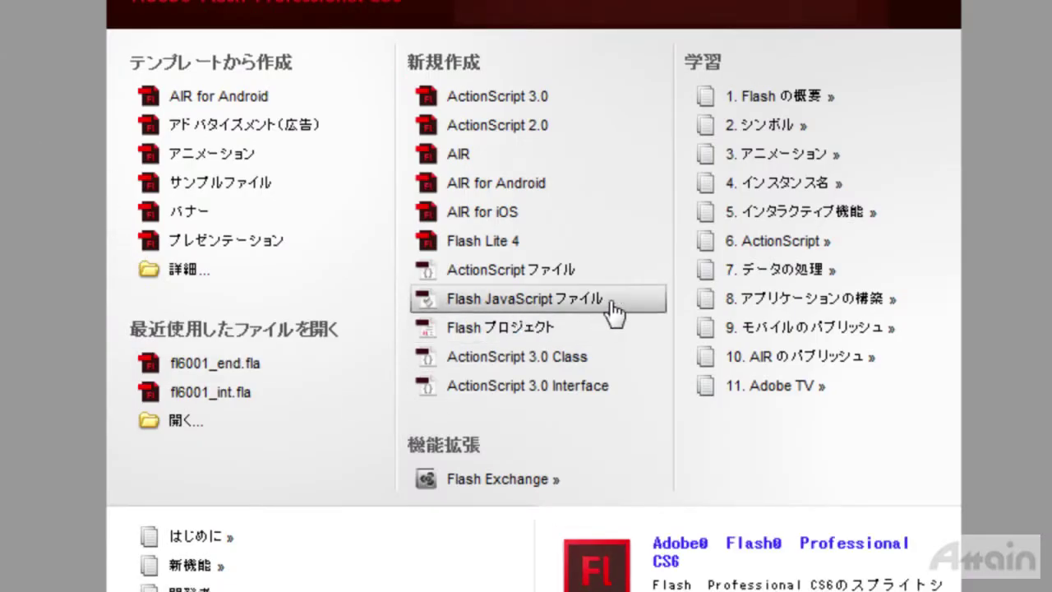
left_click(613, 302)
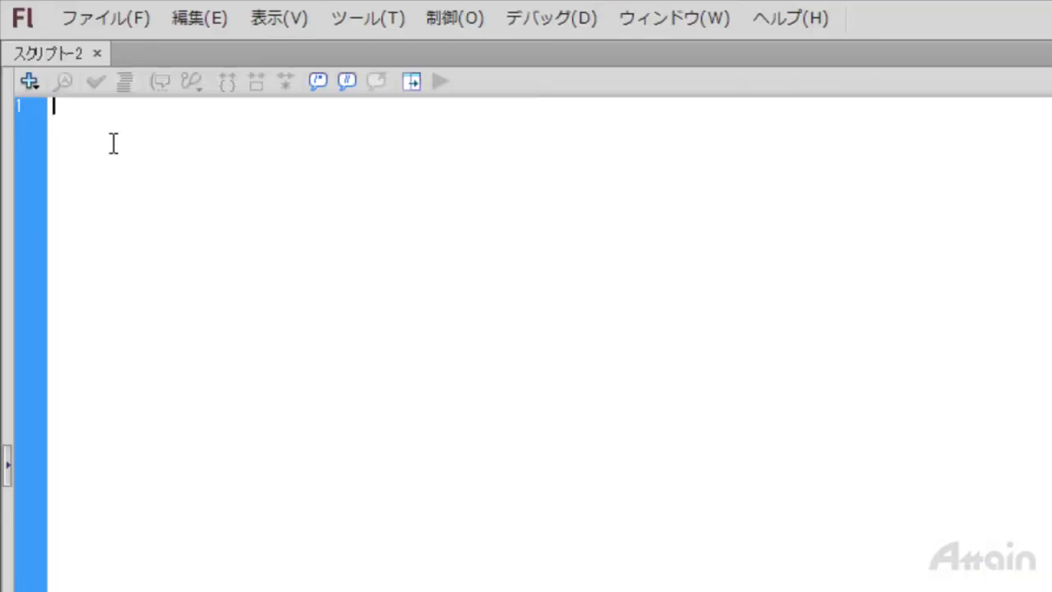
left_click(98, 54)
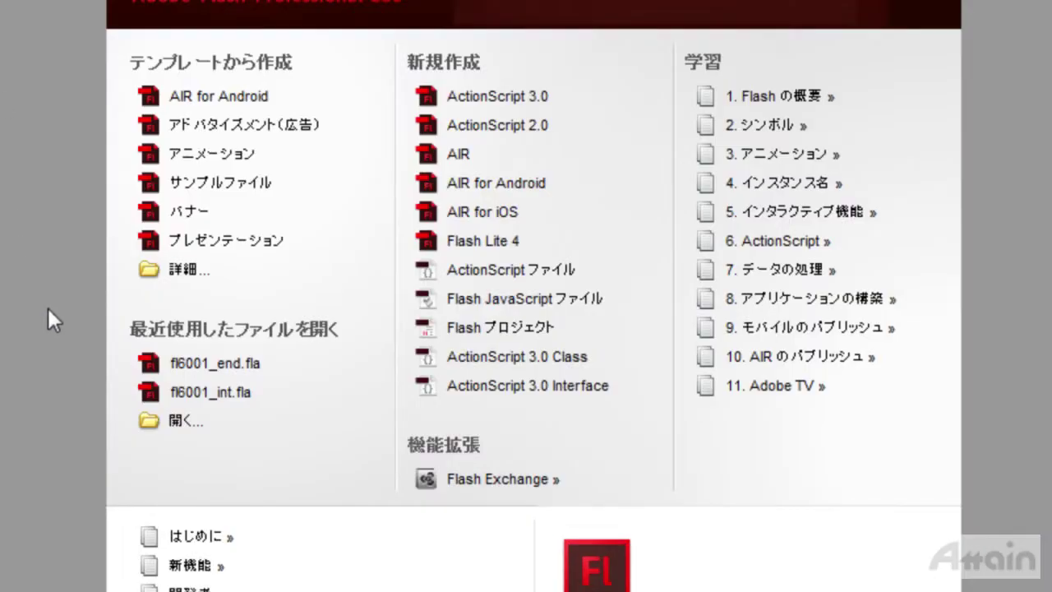
Open the new Flash project settings to examine the available fields, and dismiss them together with the Project panel
left_click(468, 333)
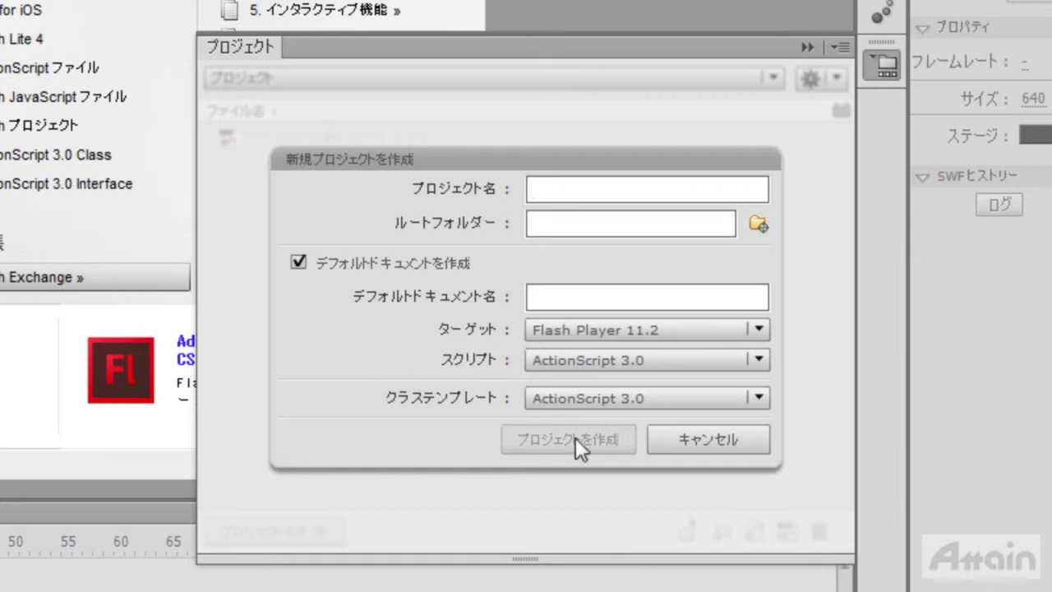
left_click(699, 437)
left_click(886, 61)
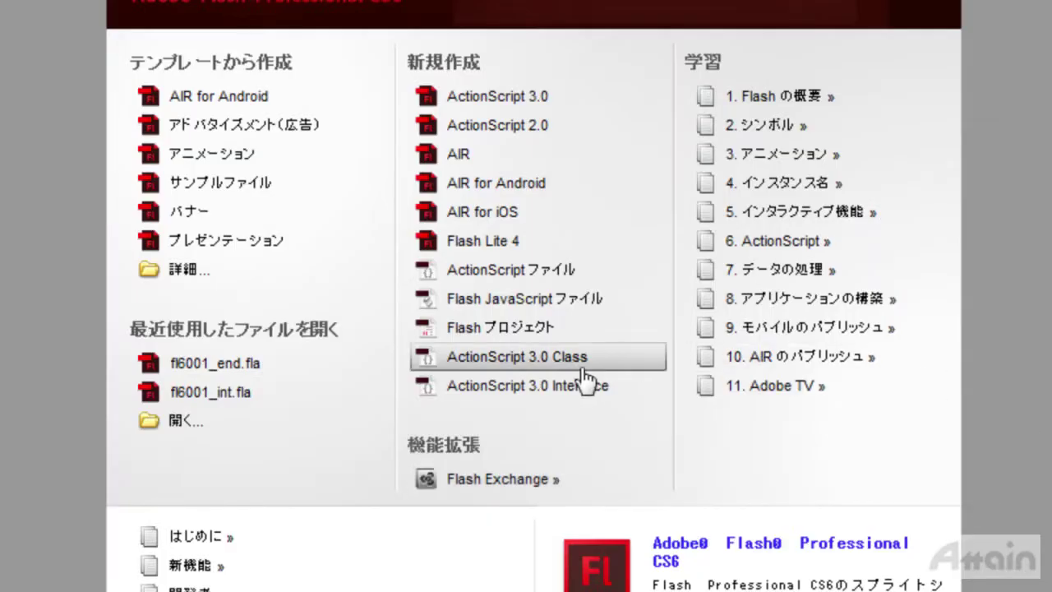
Create an ActionScript 3.0 class named test for Flash Professional, inspect its generated code, and close the script
left_click(579, 368)
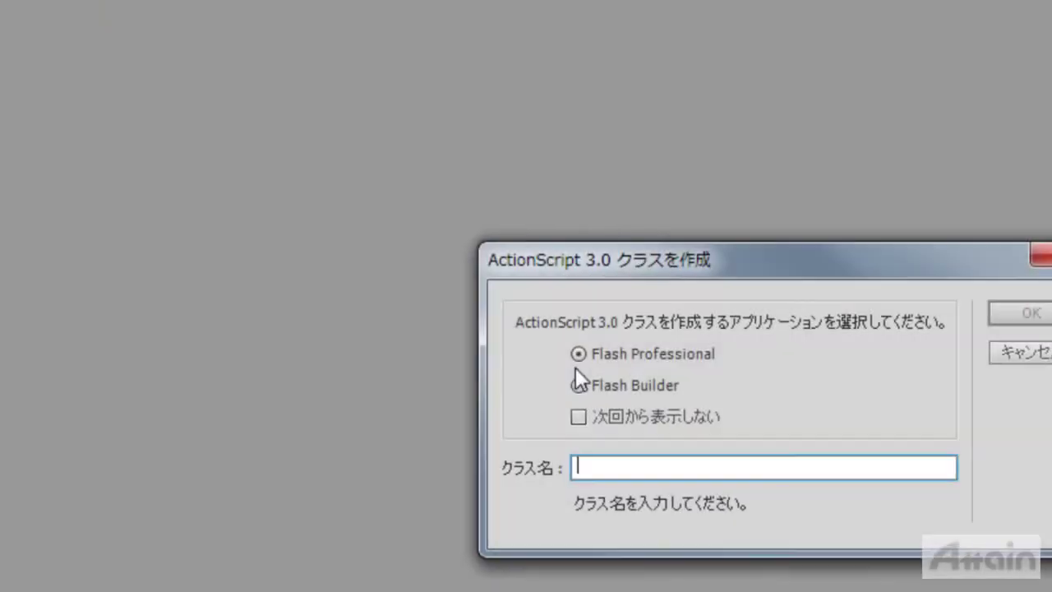
type("test")
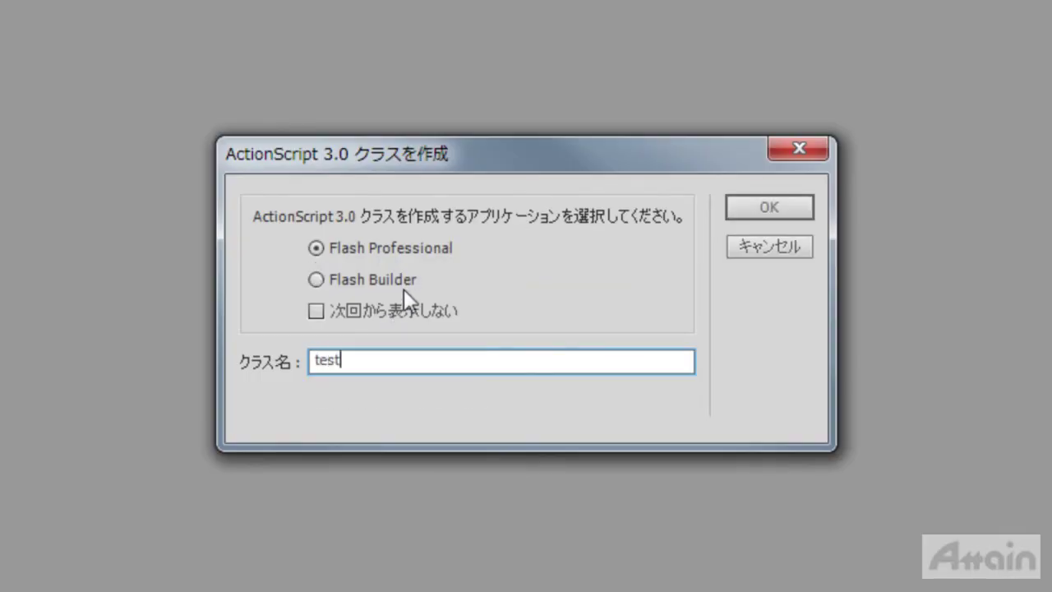
key("Return")
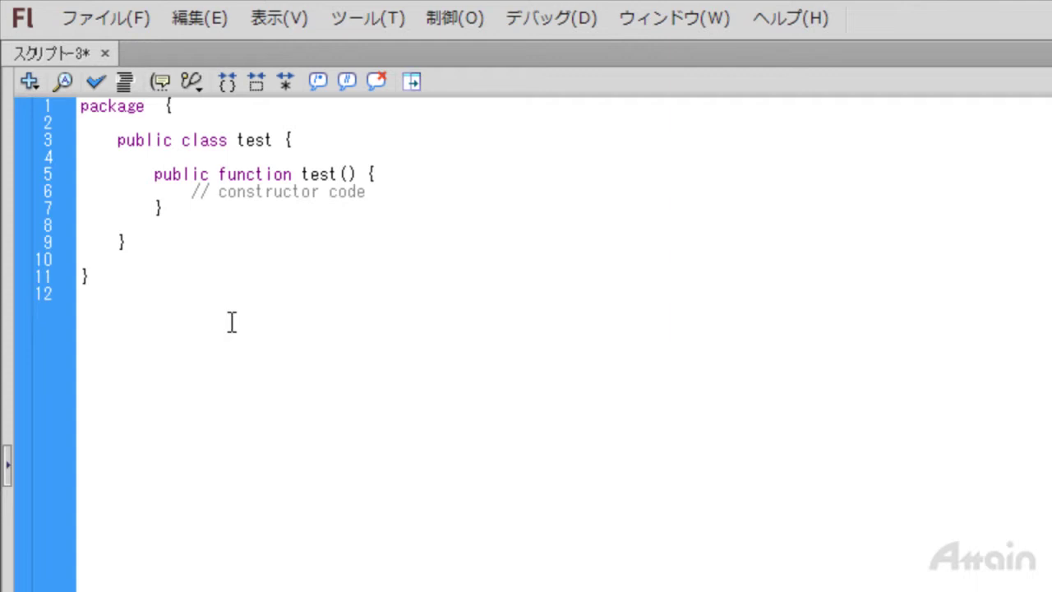
left_click_drag(231, 322, 80, 104)
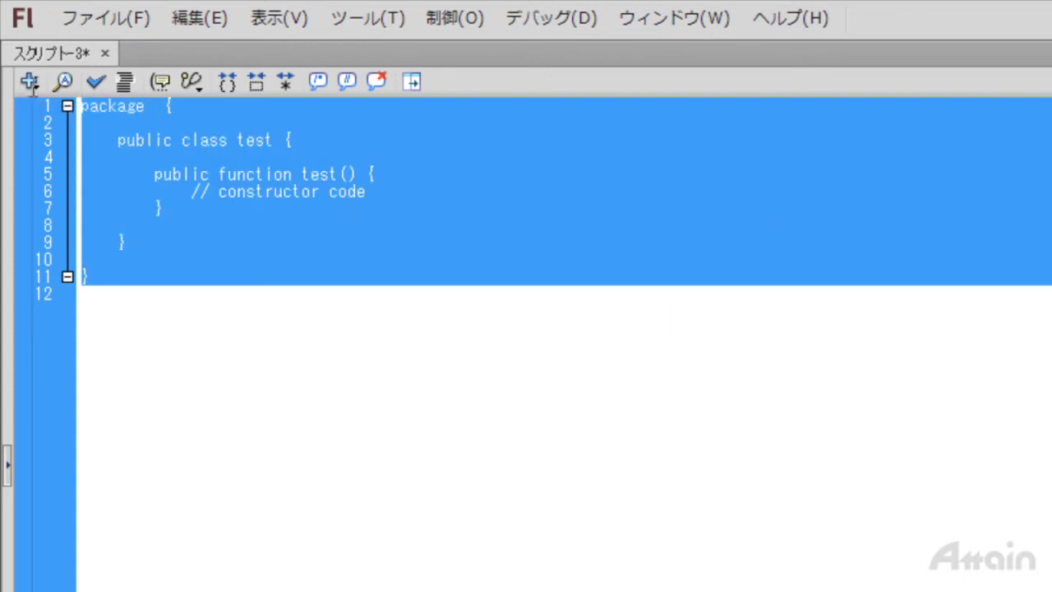
left_click(214, 158)
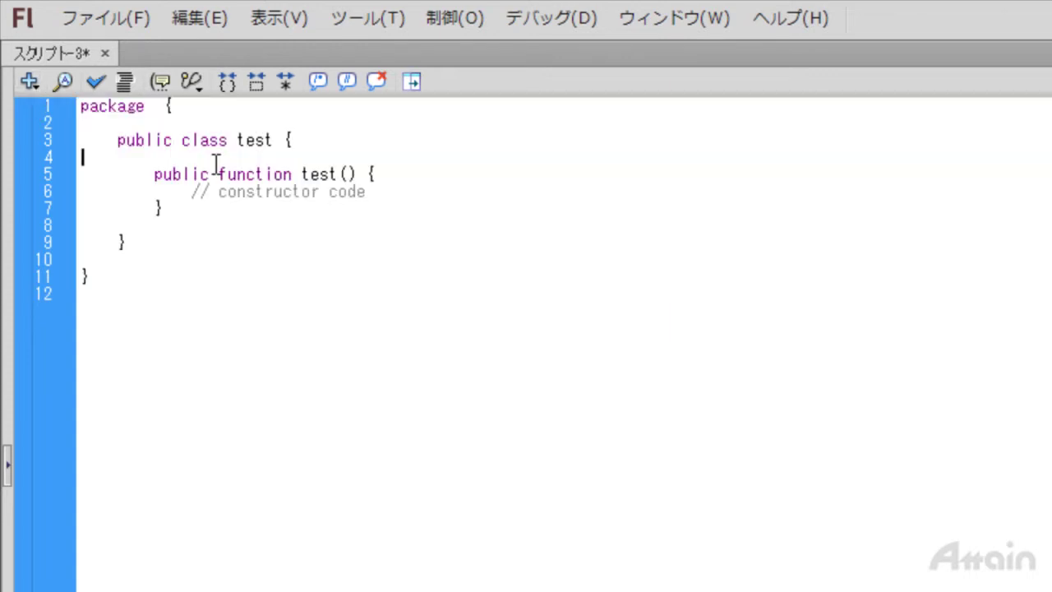
left_click(103, 53)
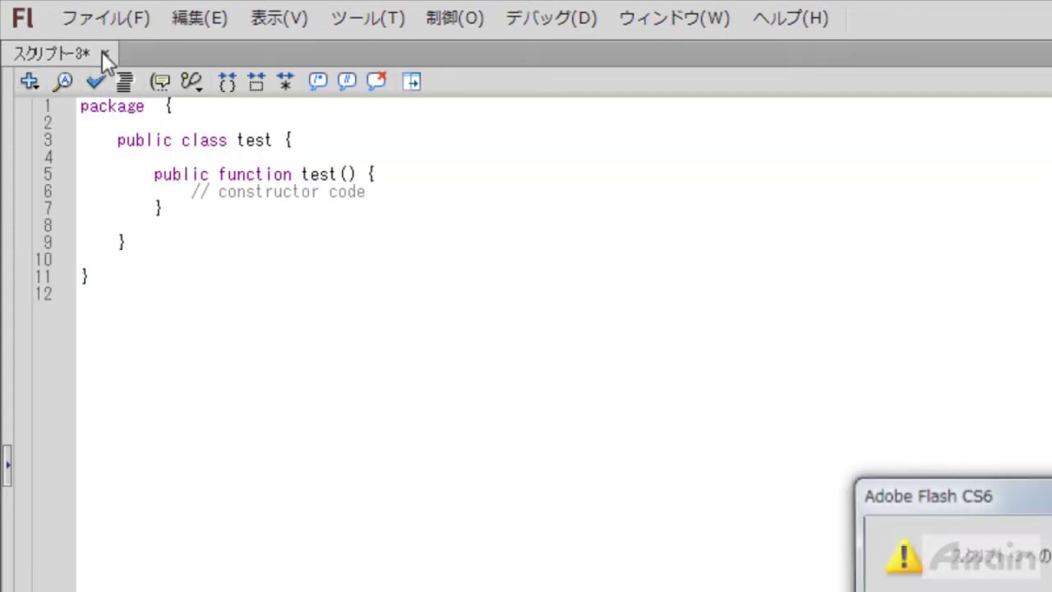
left_click(524, 307)
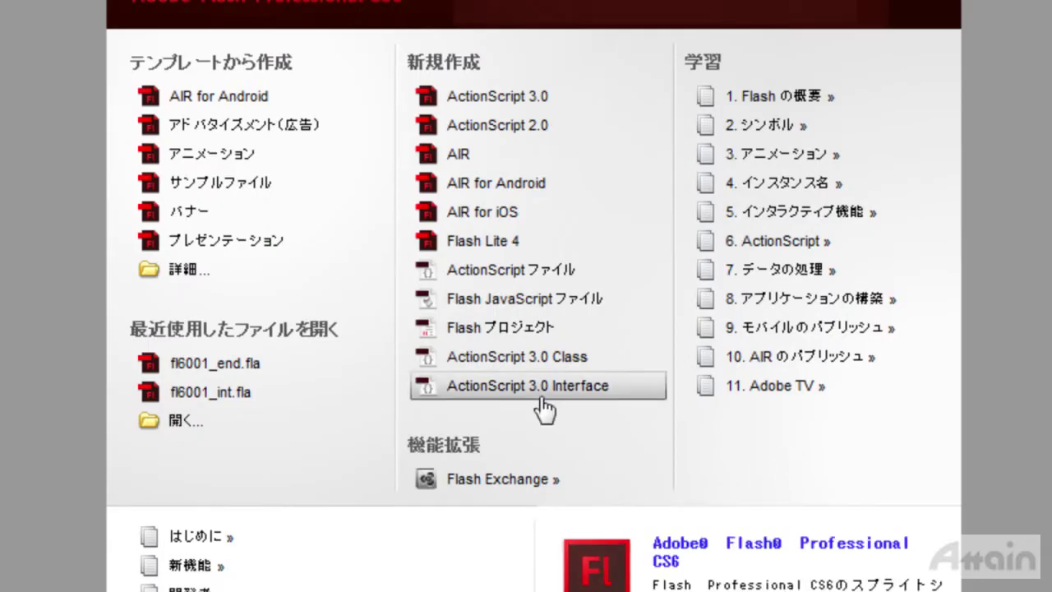
Create an ActionScript 3.0 interface named test for Flash Professional and inspect its generated code
left_click(542, 400)
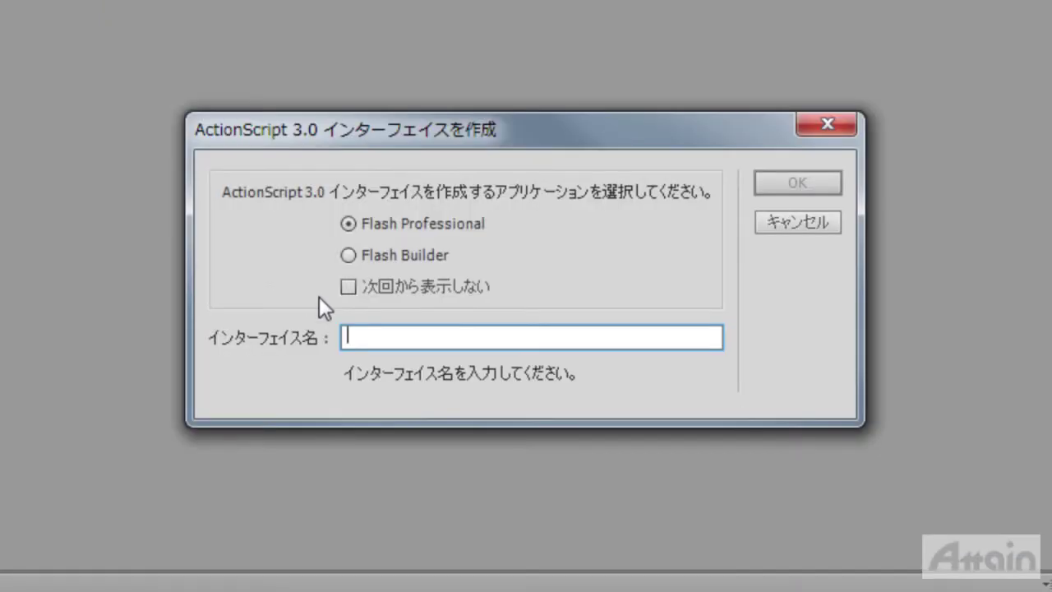
type("test")
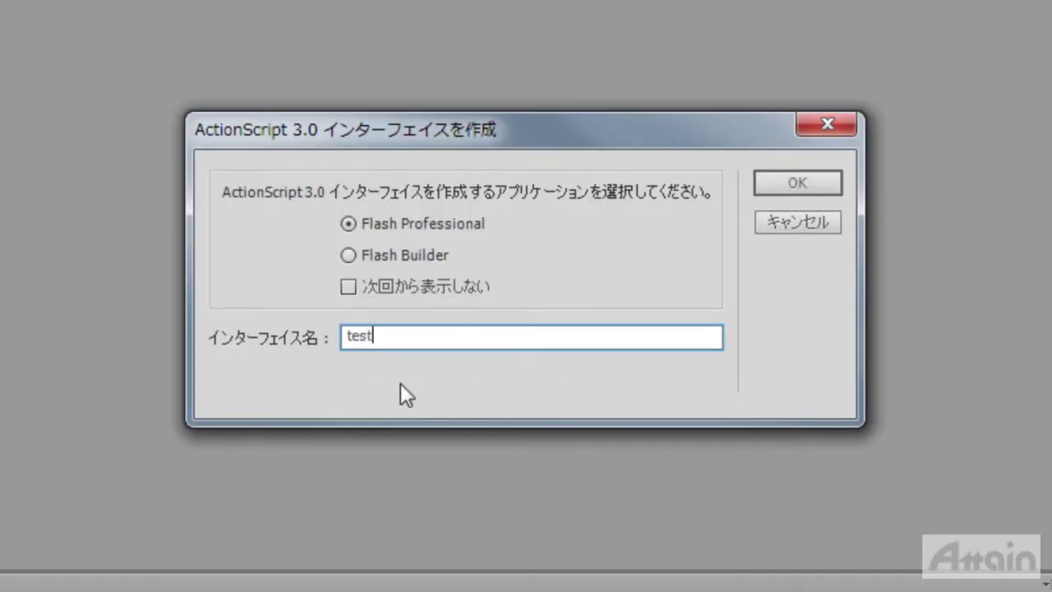
left_click(778, 182)
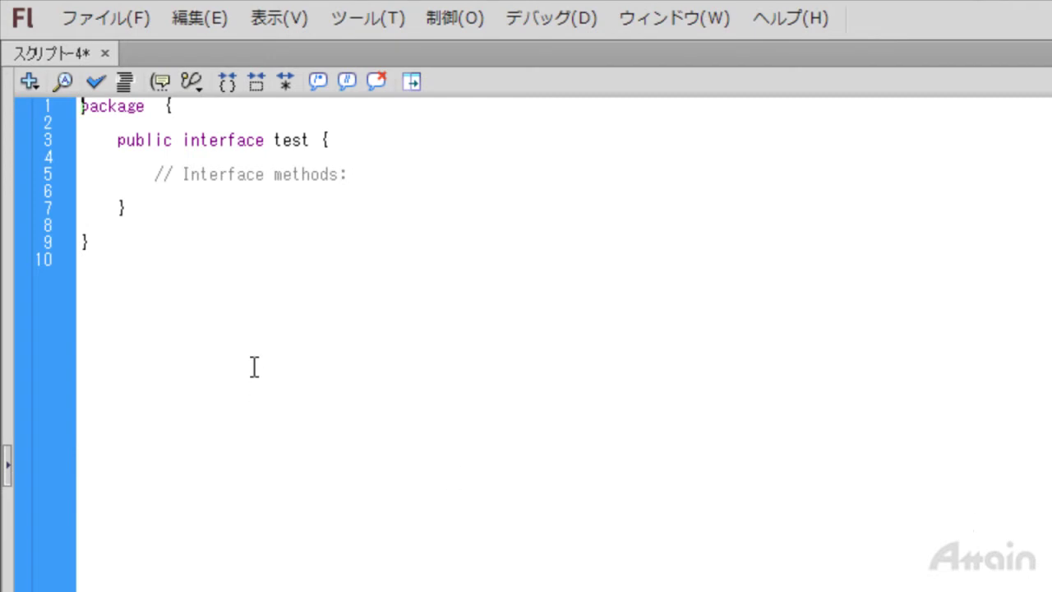
left_click_drag(218, 245, 86, 124)
left_click(219, 212)
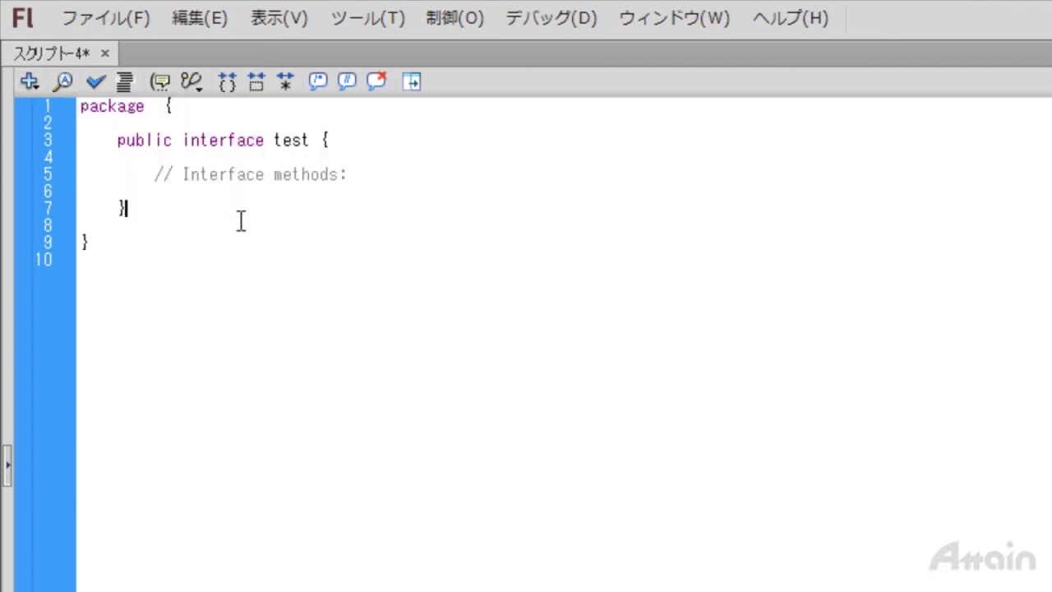